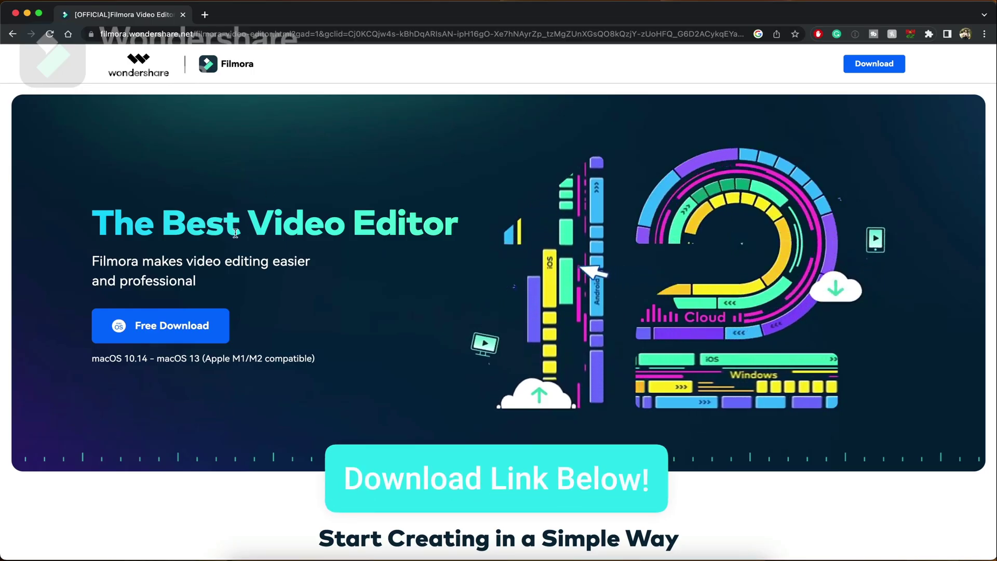
# - Download the free Filmora installer for macOS from the Filmora website
pyautogui.click(192, 331)
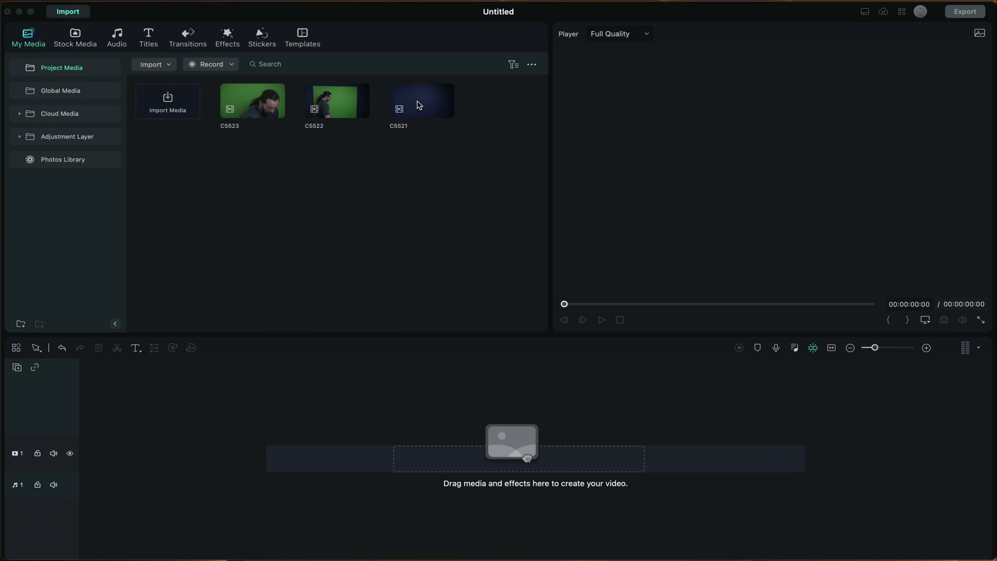
# - Place background clip C5521 on the timeline and zoom in
pyautogui.click(397, 167)
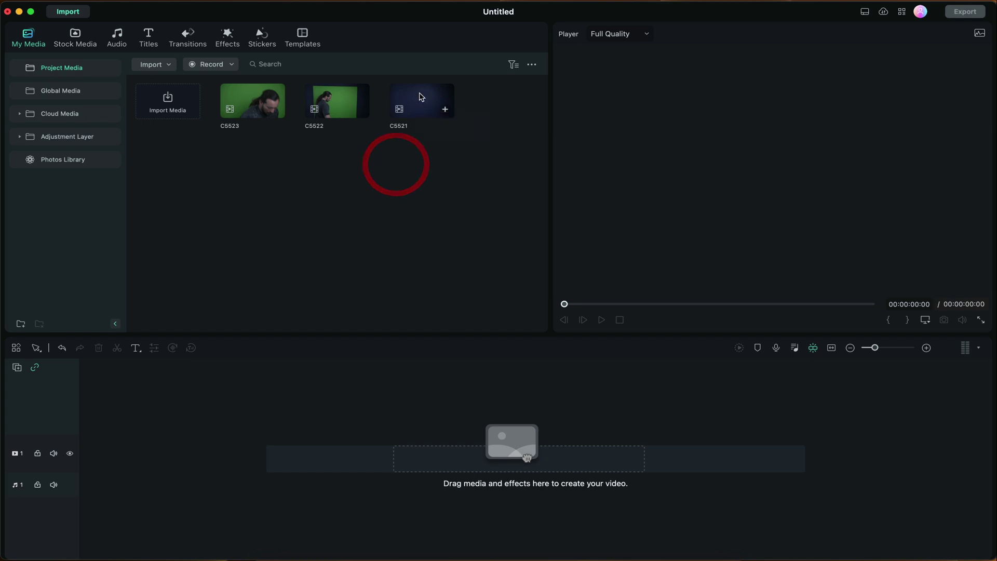
pyautogui.moveTo(420, 96); pyautogui.dragTo(107, 454)
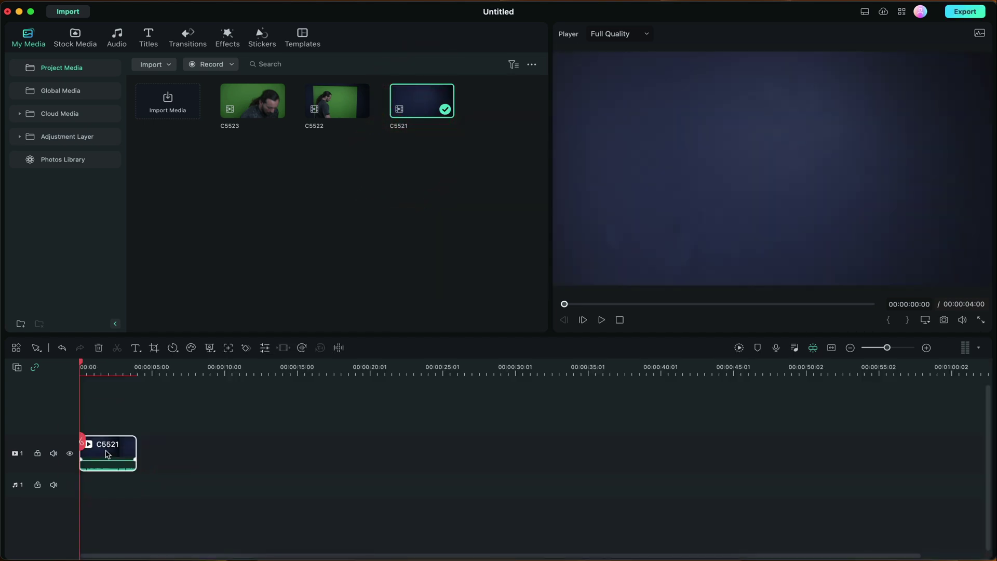
pyautogui.scroll(6, 108, 455)
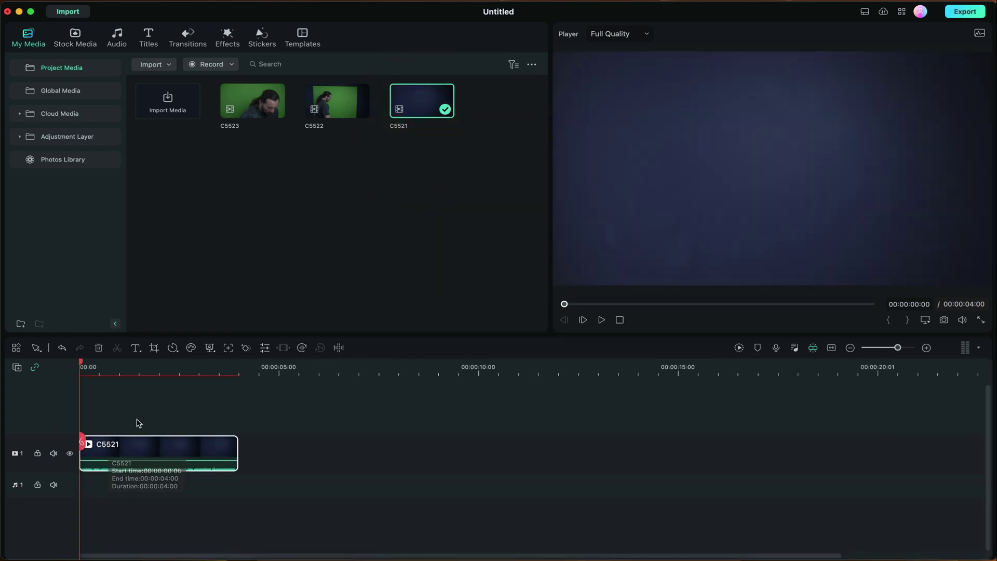
# - Mute C5521 and add a freeze frame extending it from 4 to 9 seconds
pyautogui.moveTo(150, 464); pyautogui.dragTo(154, 461)
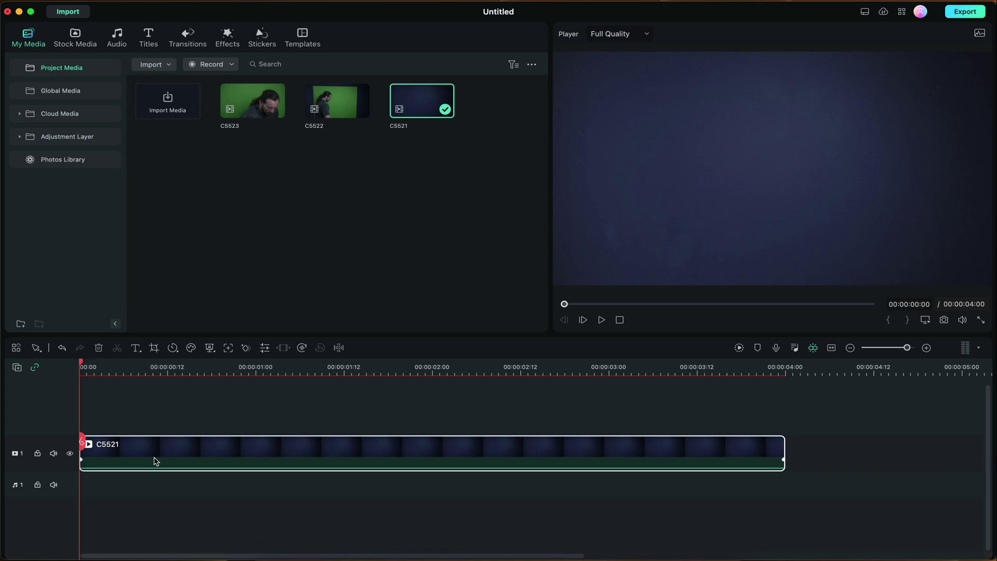
pyautogui.click(180, 1)
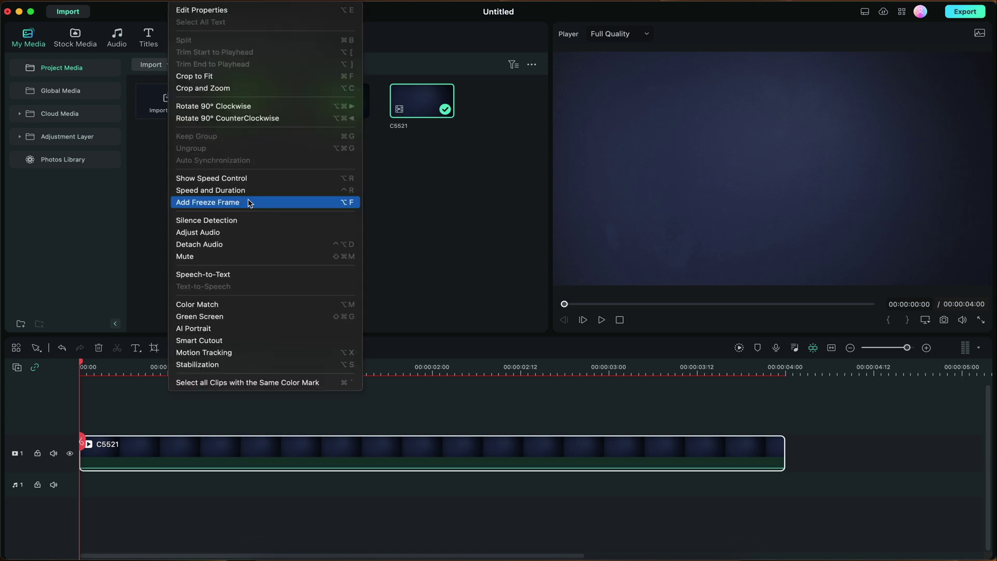
pyautogui.click(249, 203)
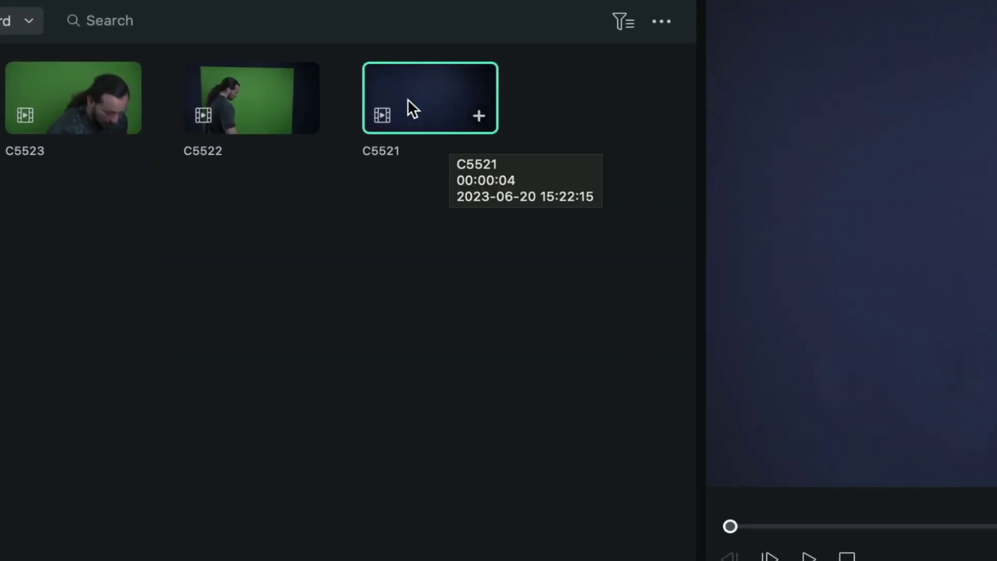
# - Put body clip C5522 on track 2 above C5521 and trim it to end at 9 seconds
pyautogui.moveTo(223, 124); pyautogui.dragTo(273, 405)
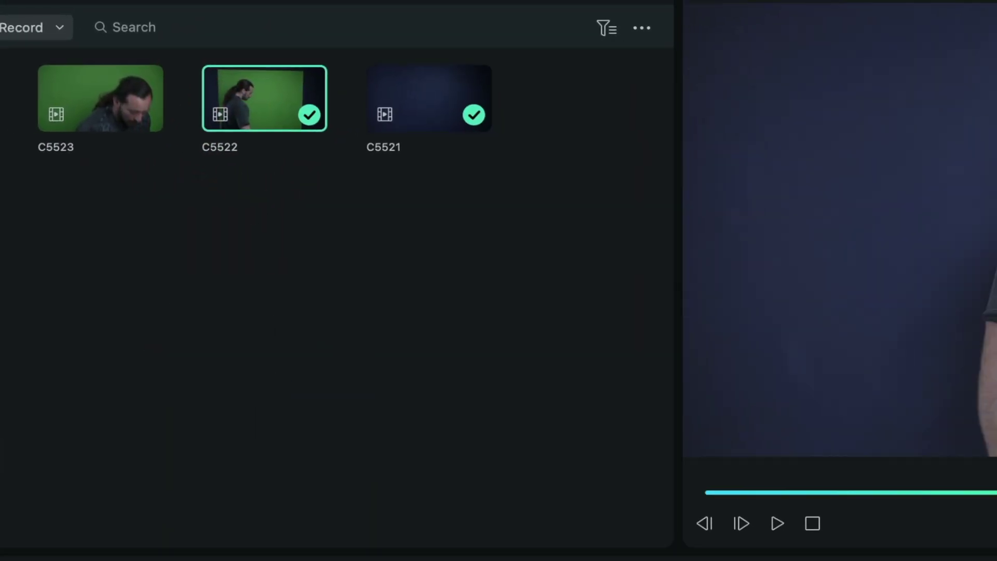
pyautogui.click(474, 525)
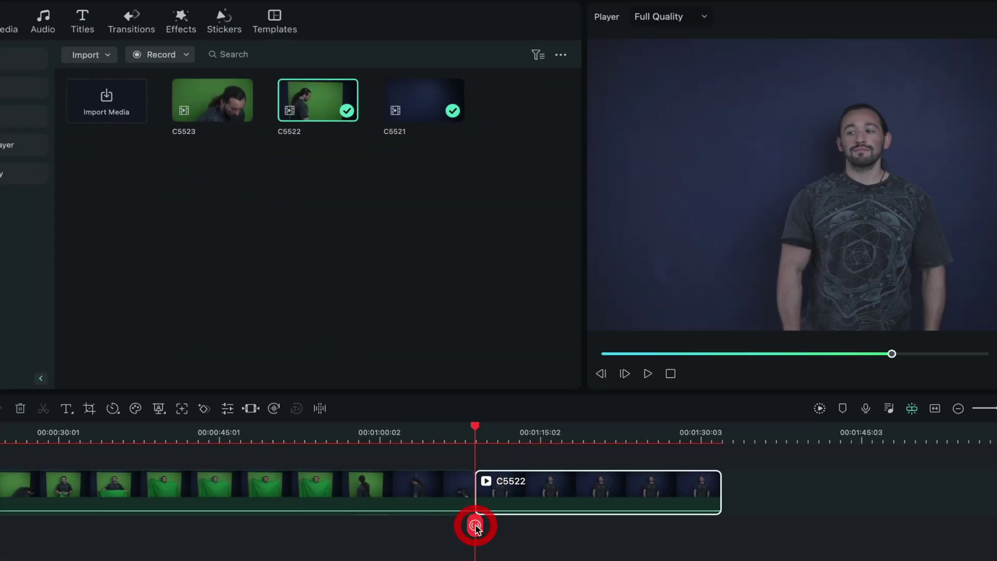
pyautogui.click(356, 413)
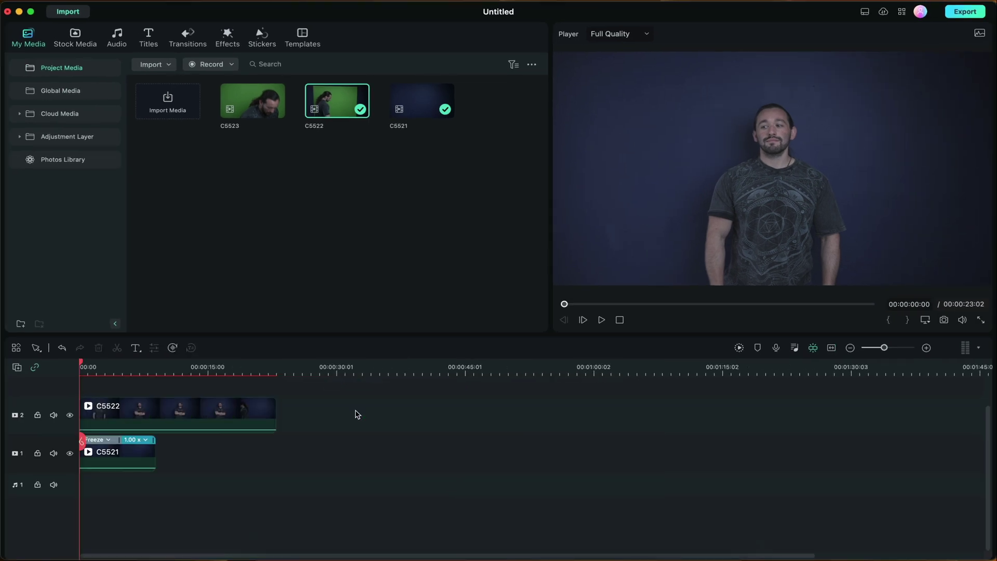
pyautogui.click(131, 454)
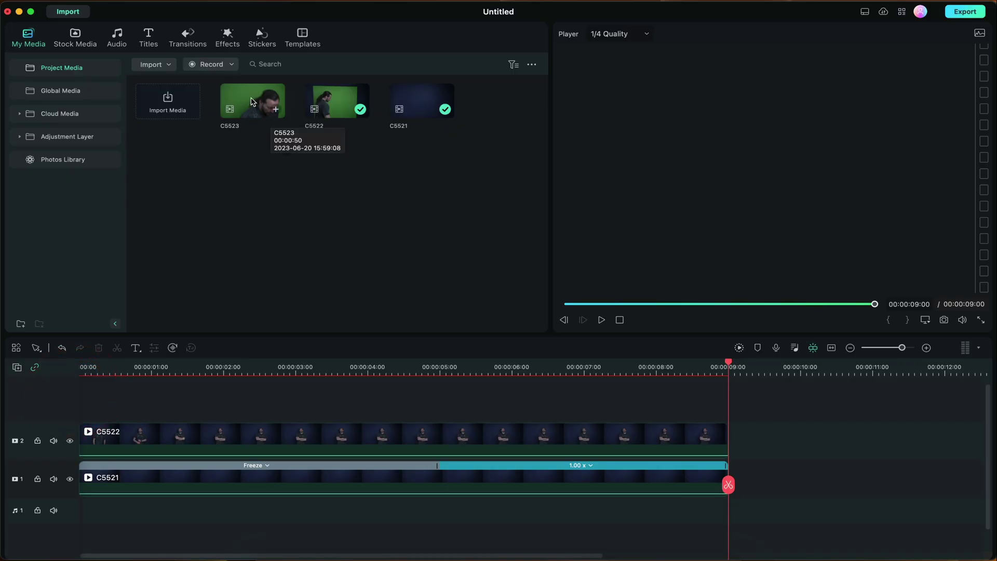
# - Add head clip C5523 to track 3 and cut away its opening before the head appears
pyautogui.click(276, 109)
pyautogui.moveTo(457, 363); pyautogui.dragTo(641, 366)
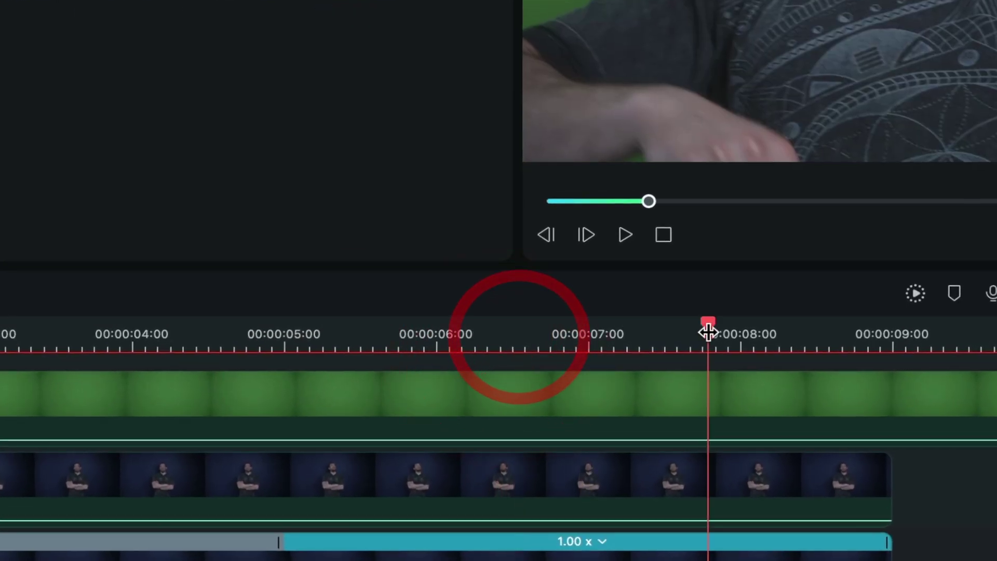
pyautogui.moveTo(708, 332); pyautogui.dragTo(842, 333)
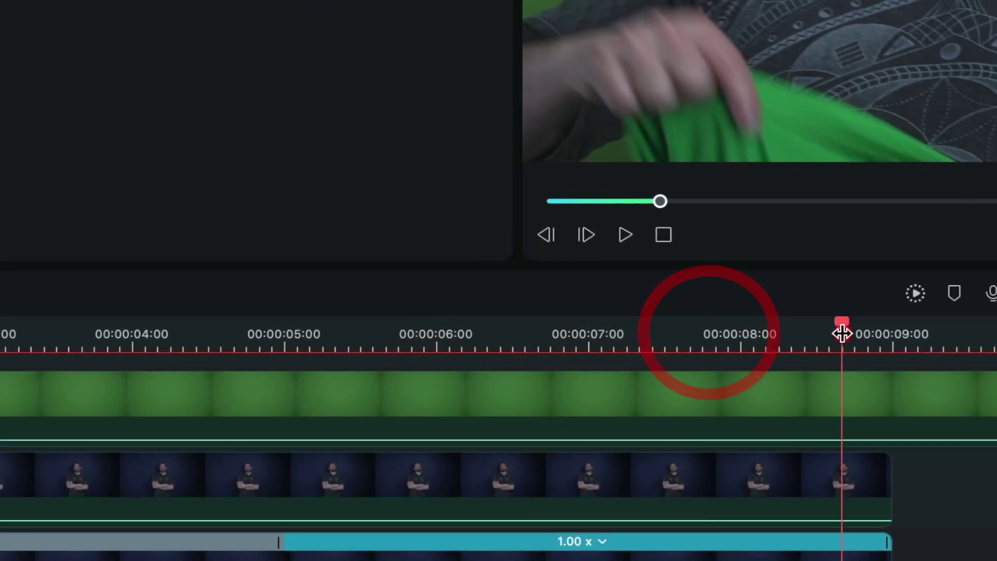
pyautogui.scroll(-4, 844, 335)
pyautogui.click(619, 339)
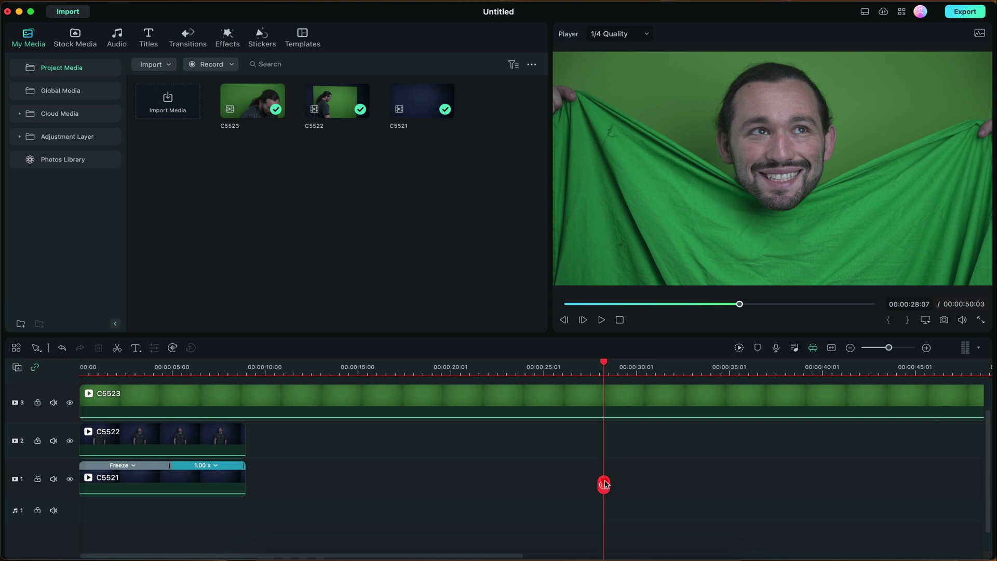
pyautogui.press('super+b')
pyautogui.click(461, 392)
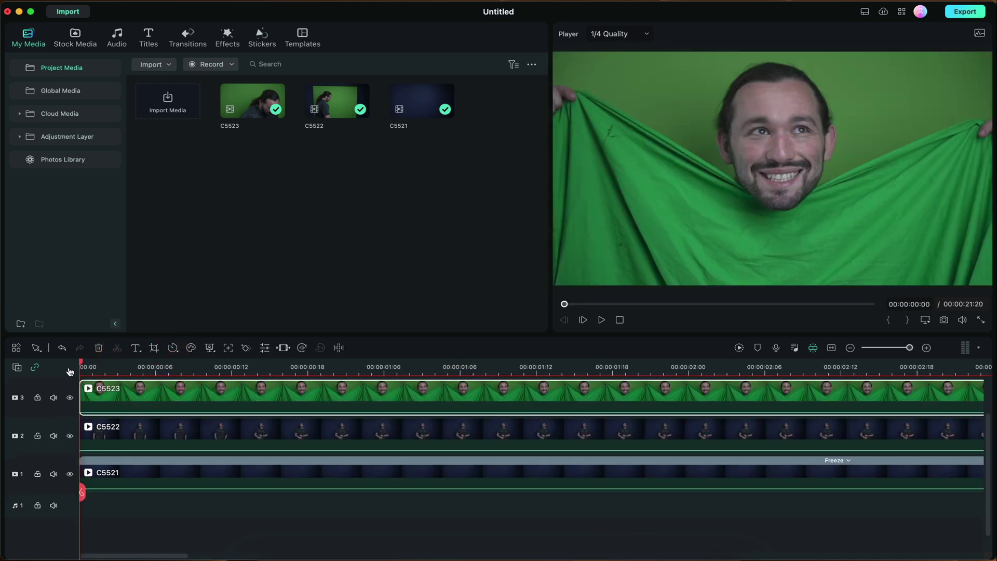
# - Enable Chroma Key on C5523 and raise Offset to remove the green backdrop
pyautogui.doubleClick(172, 394)
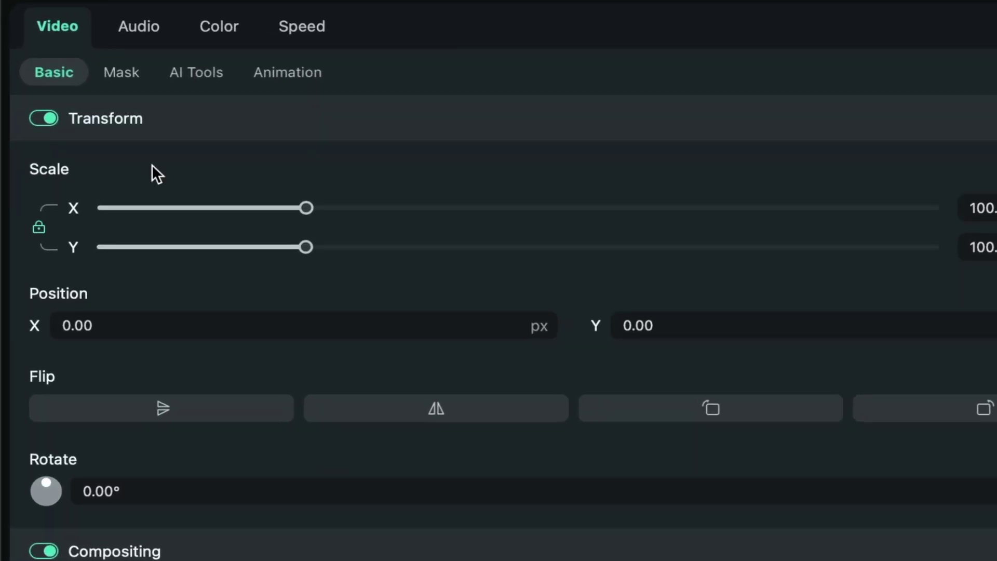
pyautogui.click(198, 71)
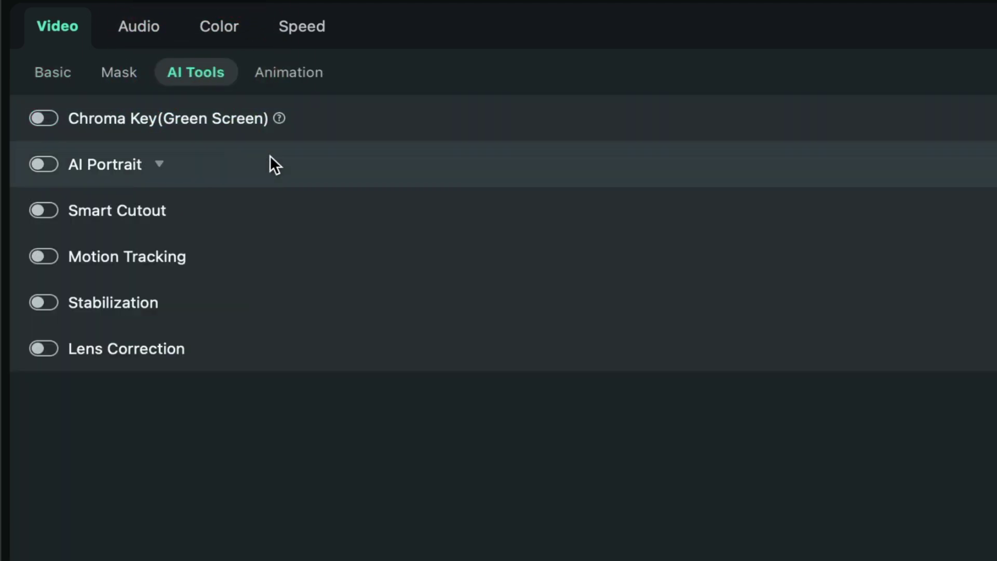
pyautogui.click(181, 119)
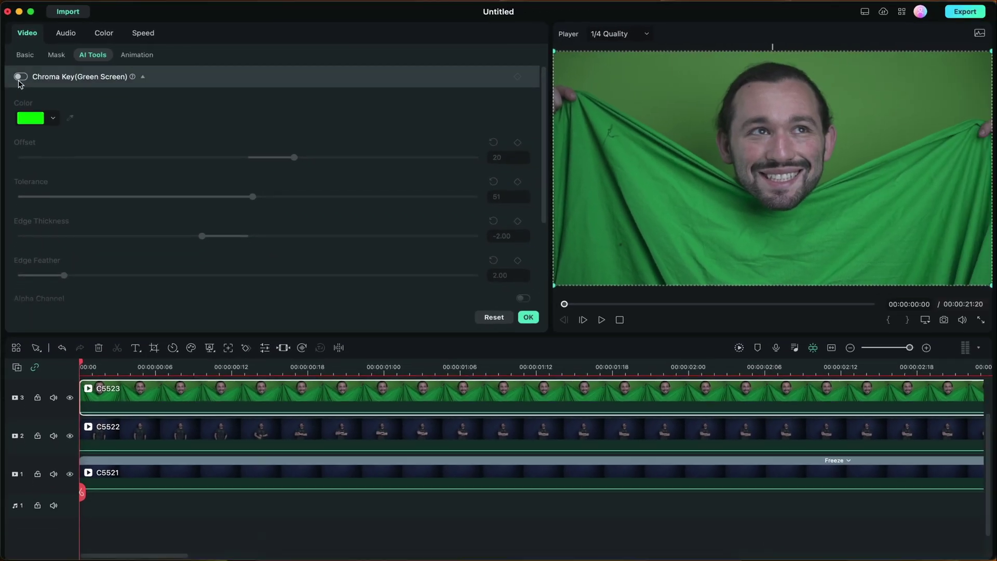
pyautogui.click(20, 77)
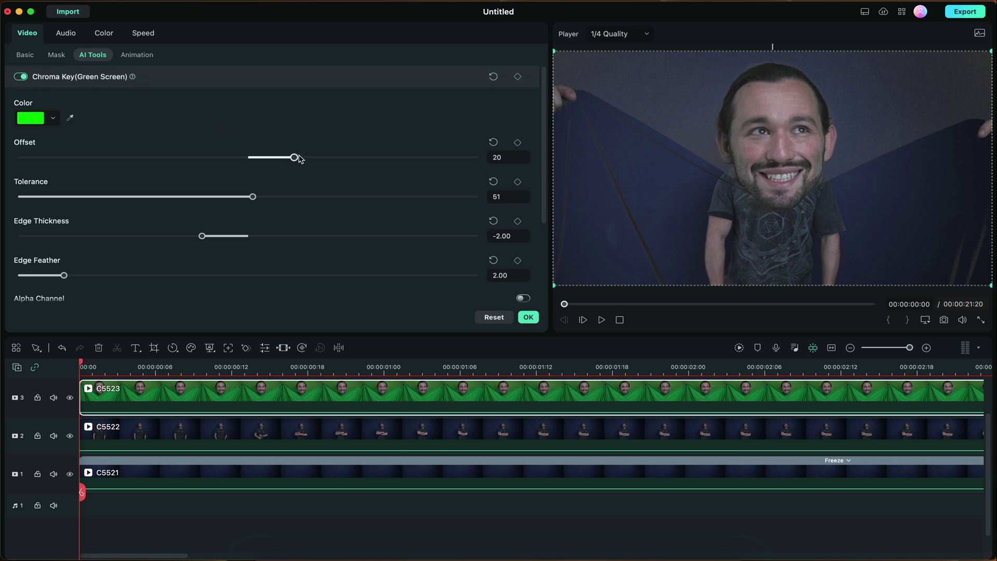
pyautogui.moveTo(294, 157); pyautogui.dragTo(313, 157)
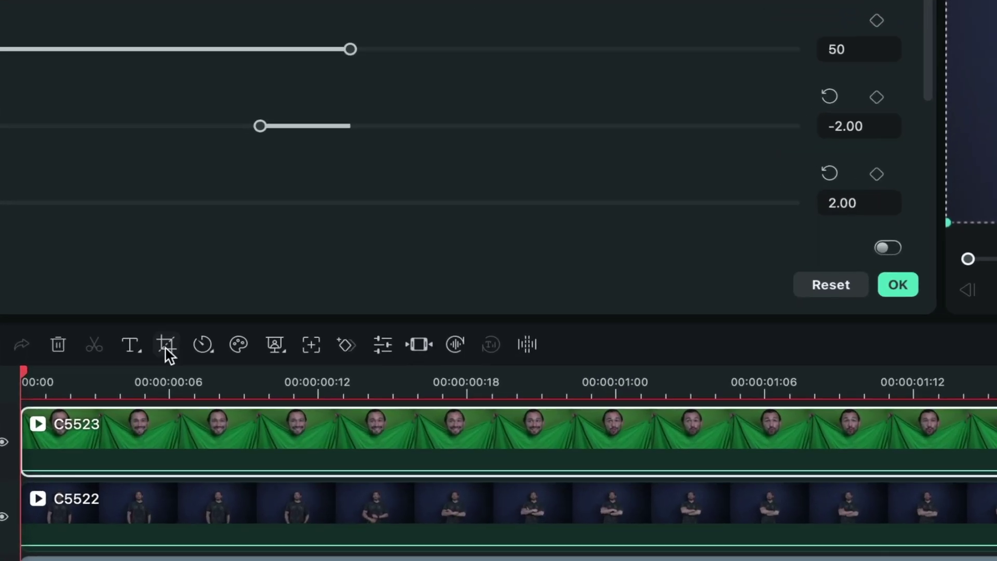
# - Crop C5523 tighter around the face to 3060×1721
pyautogui.click(169, 343)
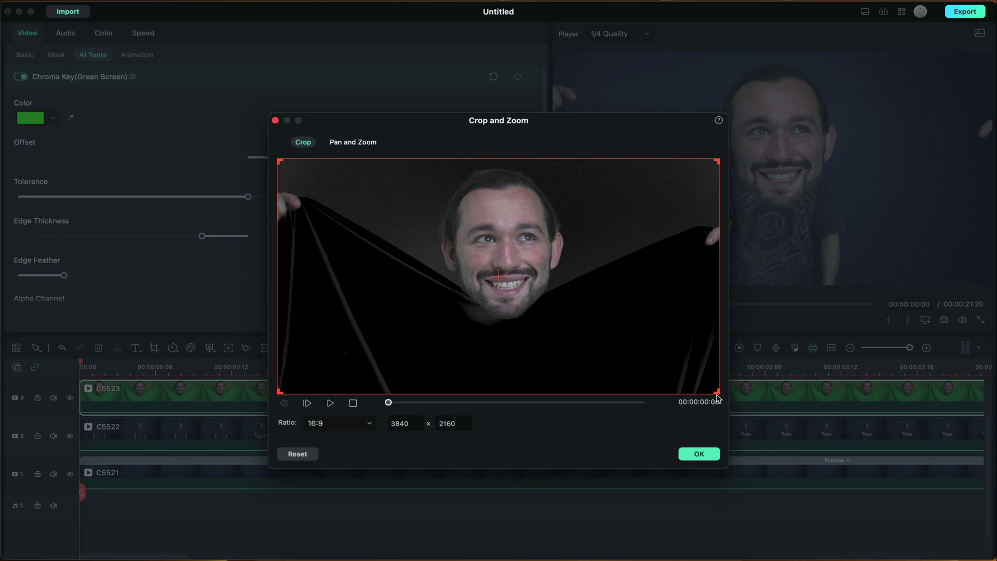
pyautogui.moveTo(717, 391); pyautogui.dragTo(628, 389)
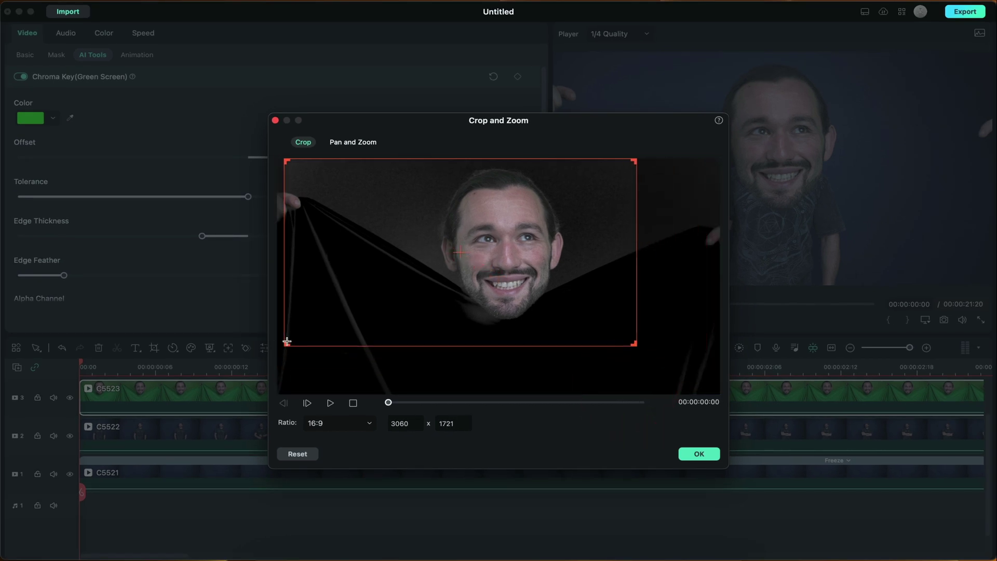
pyautogui.click(701, 456)
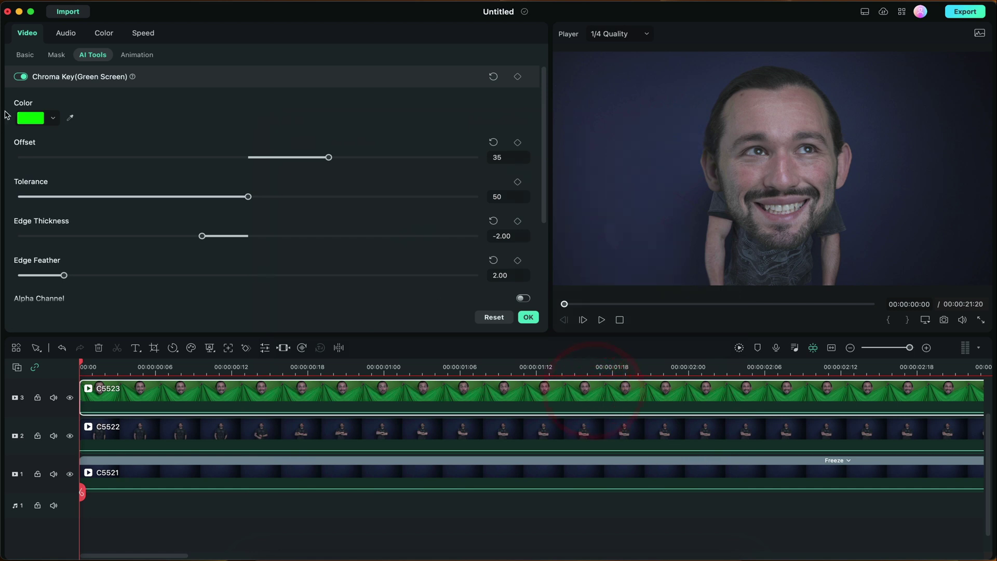
# - Scale the keyed head to 69.36% and centre it on the body's shoulders at Y 401.57
pyautogui.click(25, 54)
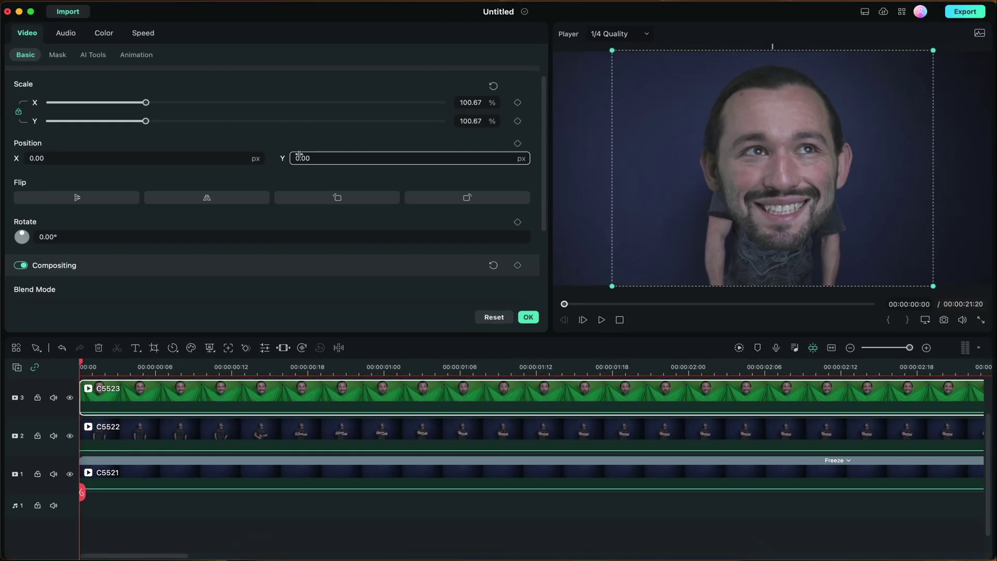
pyautogui.moveTo(323, 87); pyautogui.dragTo(493, 81)
pyautogui.moveTo(454, 154); pyautogui.dragTo(559, 152)
pyautogui.moveTo(860, 130); pyautogui.dragTo(849, 109)
pyautogui.moveTo(146, 103); pyautogui.dragTo(114, 102)
pyautogui.moveTo(761, 113); pyautogui.dragTo(764, 119)
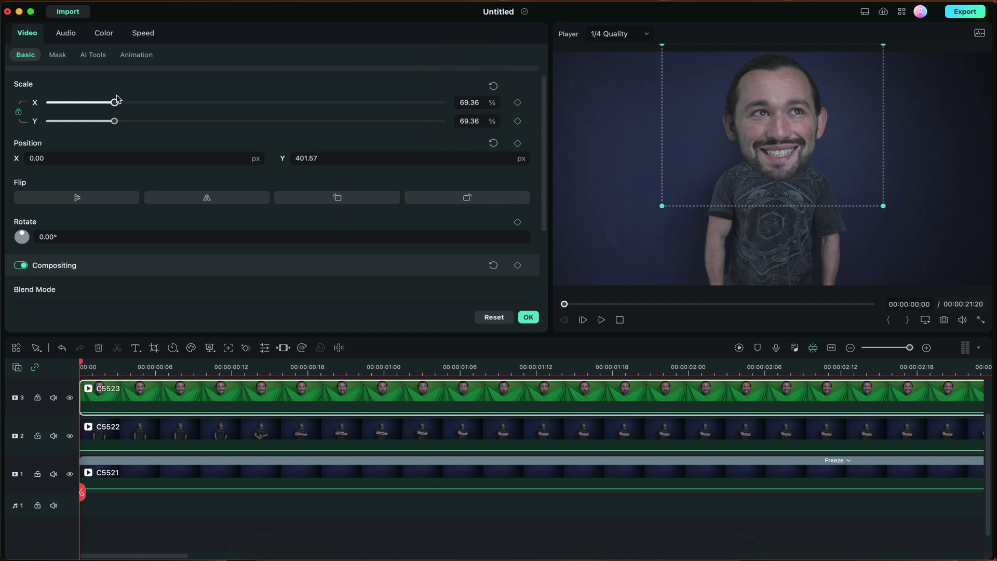
# - Return to the head clip's Chroma Key settings under AI Tools
pyautogui.click(93, 55)
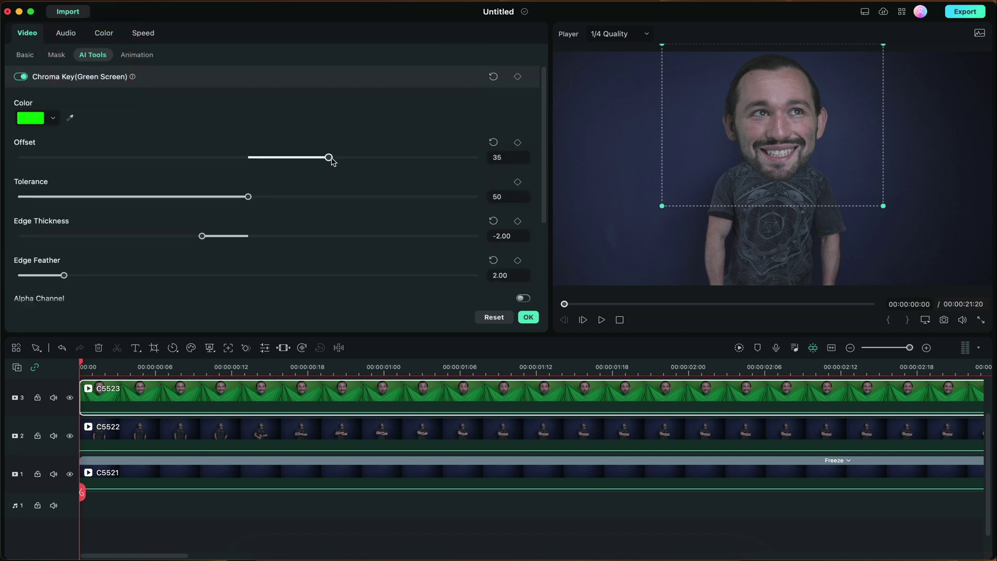